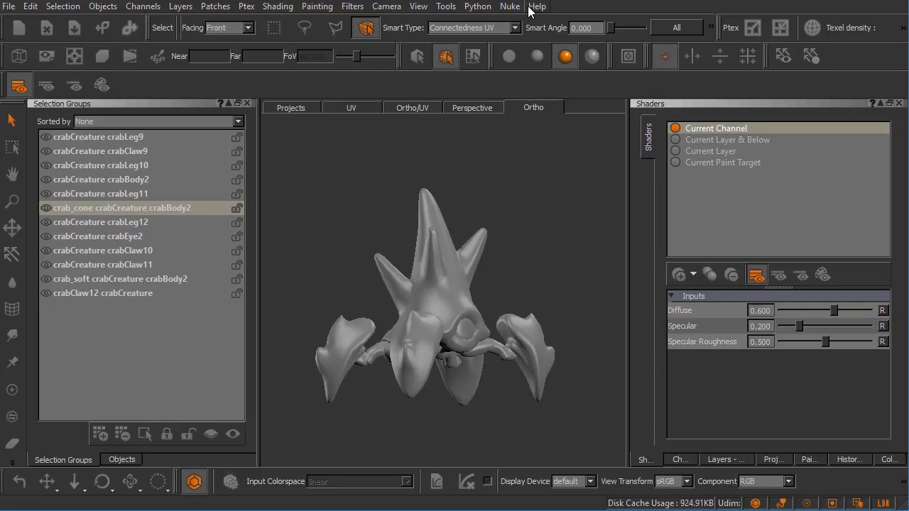
- Open the mGo manual PDF from the mGo tools among the Python examples
left_click(490, 8)
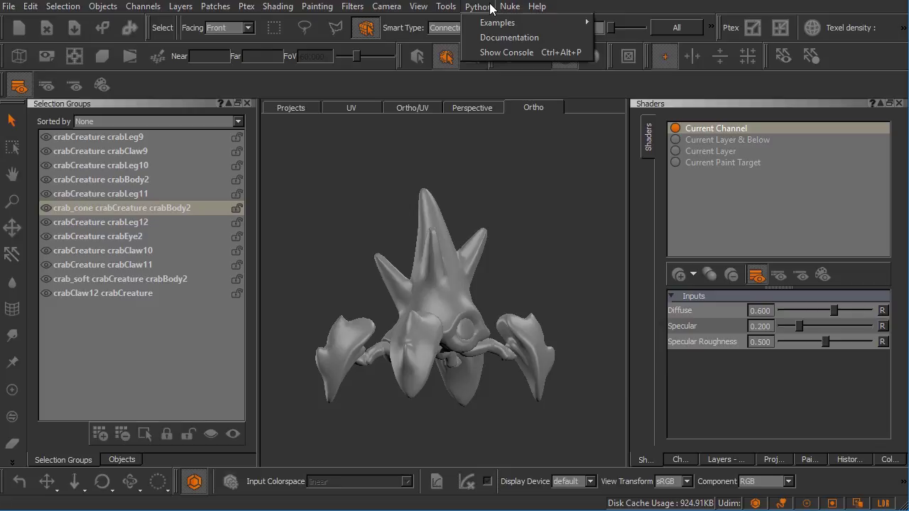
mouse_move(487, 24)
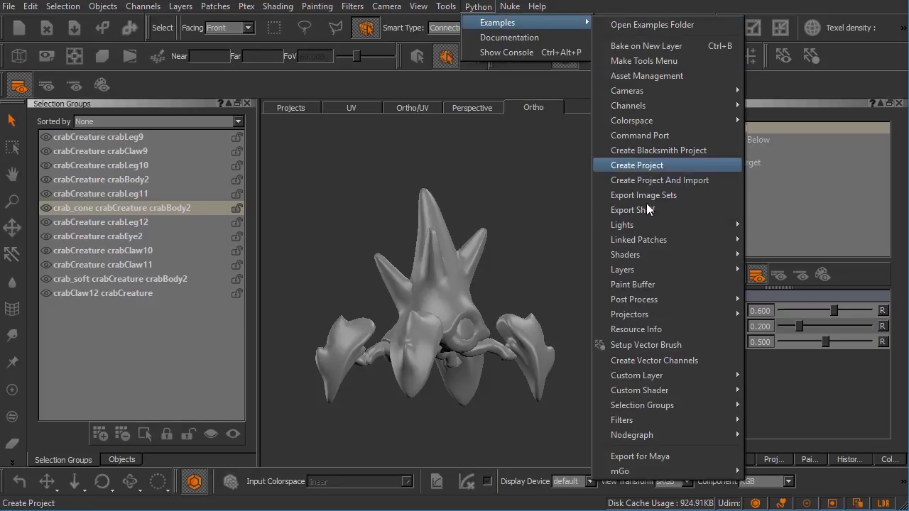
mouse_move(662, 473)
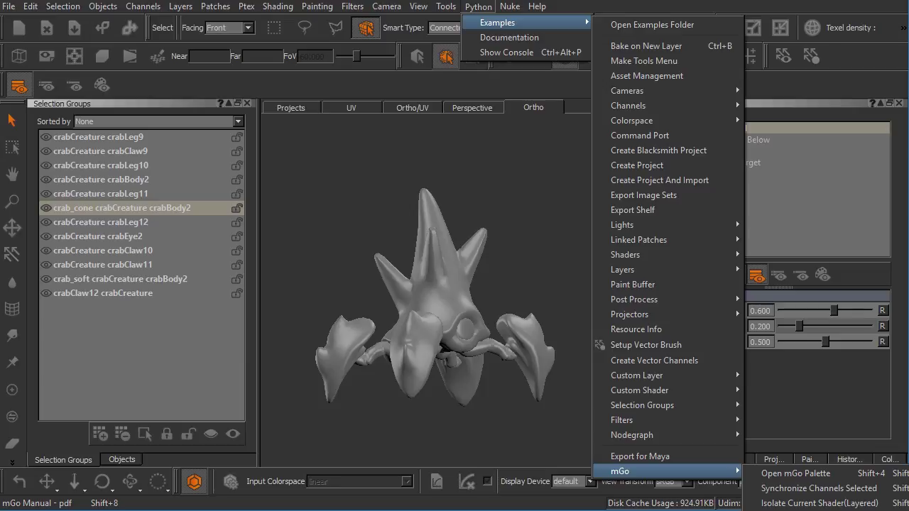
left_click(817, 510)
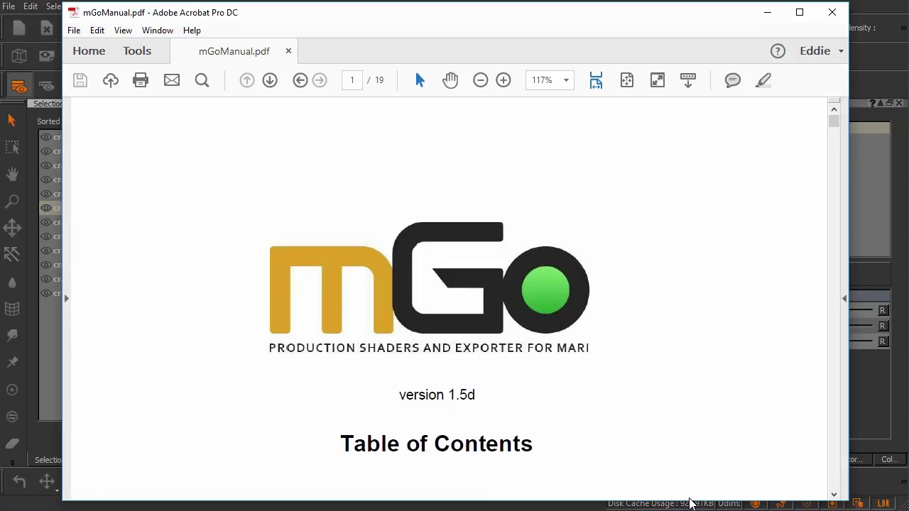
- Enlarge the manual to 66.7% and read the Installation (Maya) section, then minimize the document
left_click(626, 82)
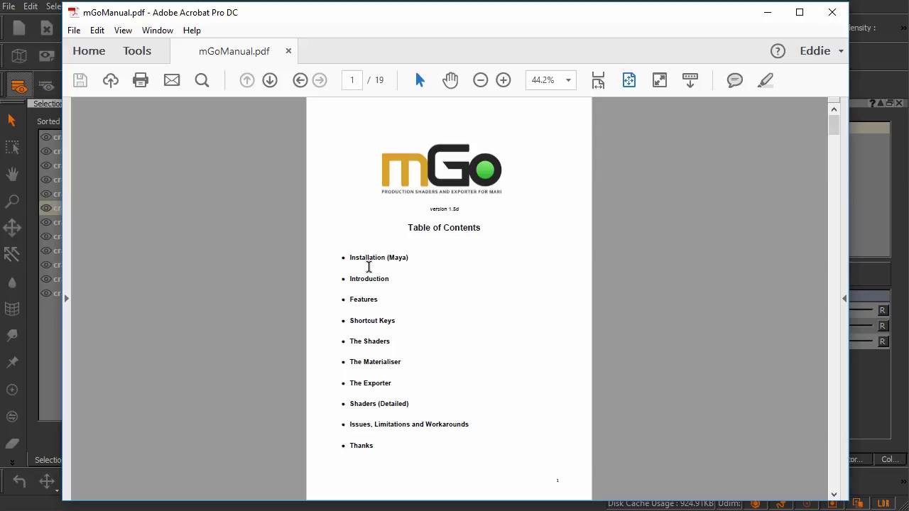
left_click(504, 80)
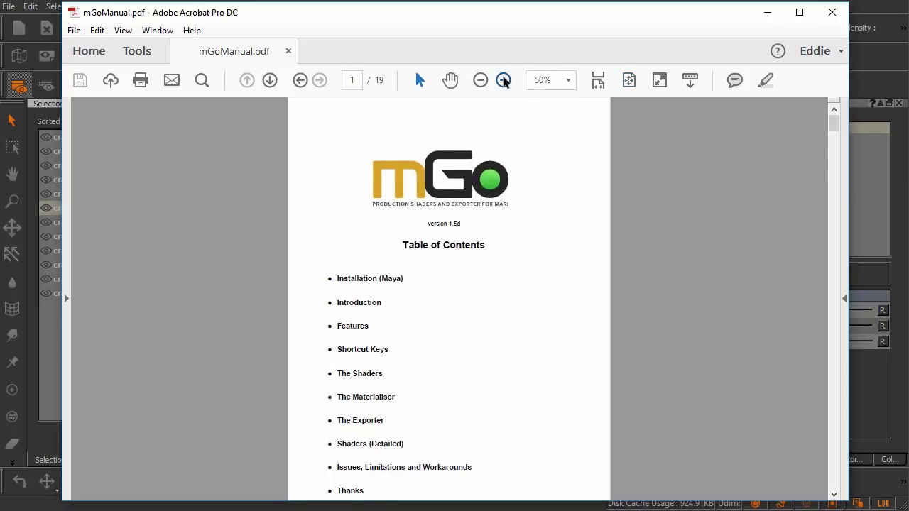
left_click(504, 80)
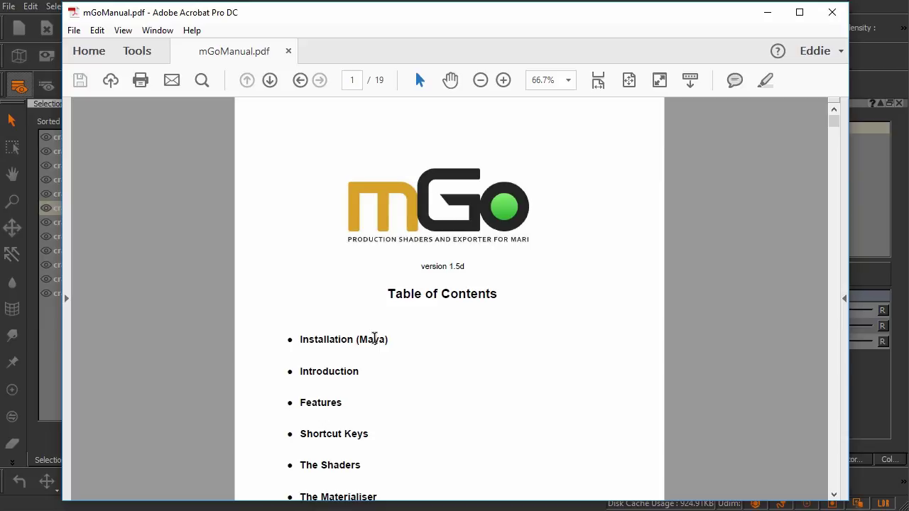
scroll(376, 340, "down", 10)
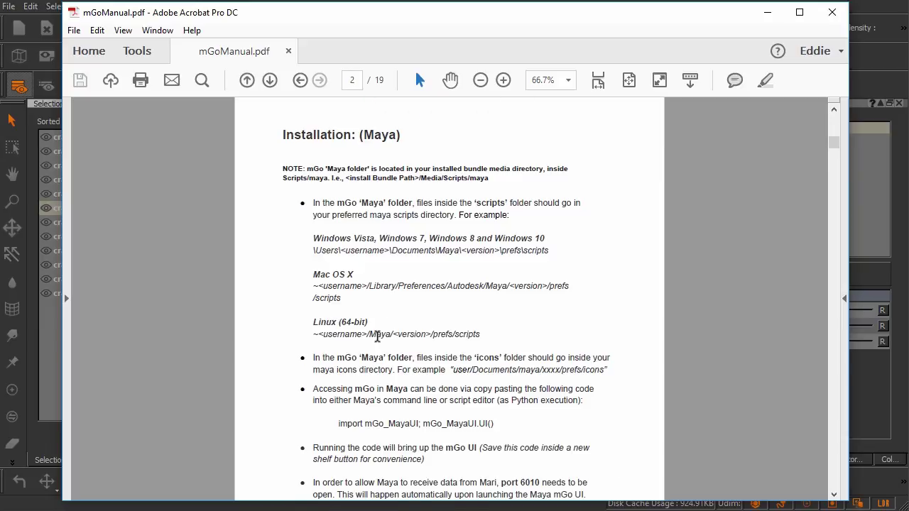
scroll(377, 336, "down", 1)
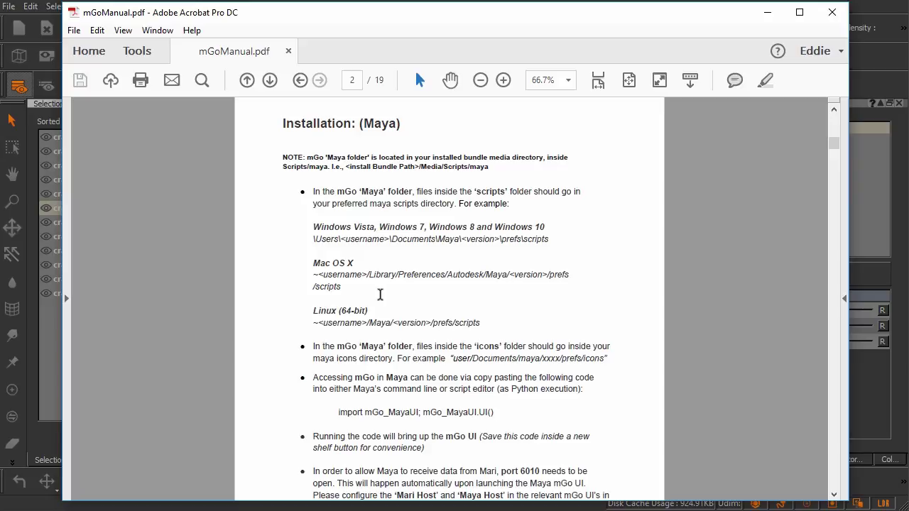
left_click(767, 12)
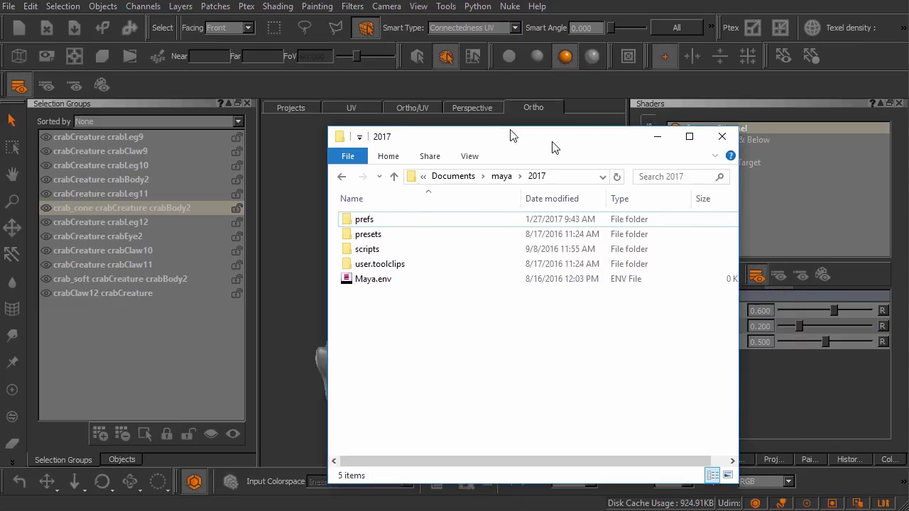
- In File Explorer, place the Maya 2017 and Mari3.2v1 folders side by side and browse Mari's to Bundle/Media/Scripts/maya
left_click_drag(507, 138, 294, 88)
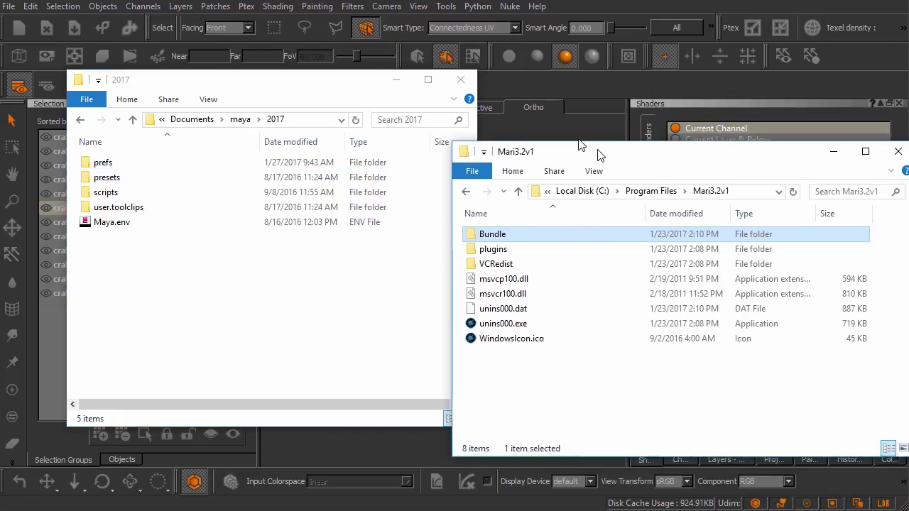
left_click_drag(582, 145, 532, 107)
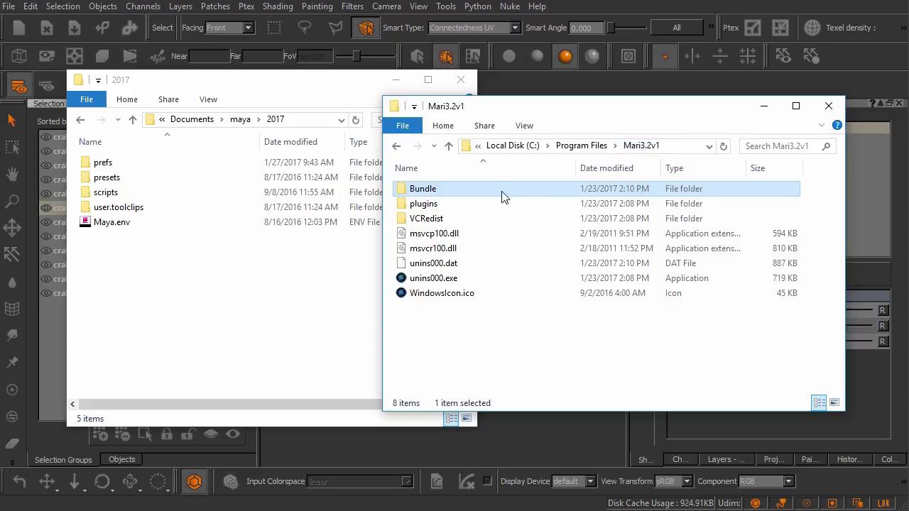
double_click(480, 194)
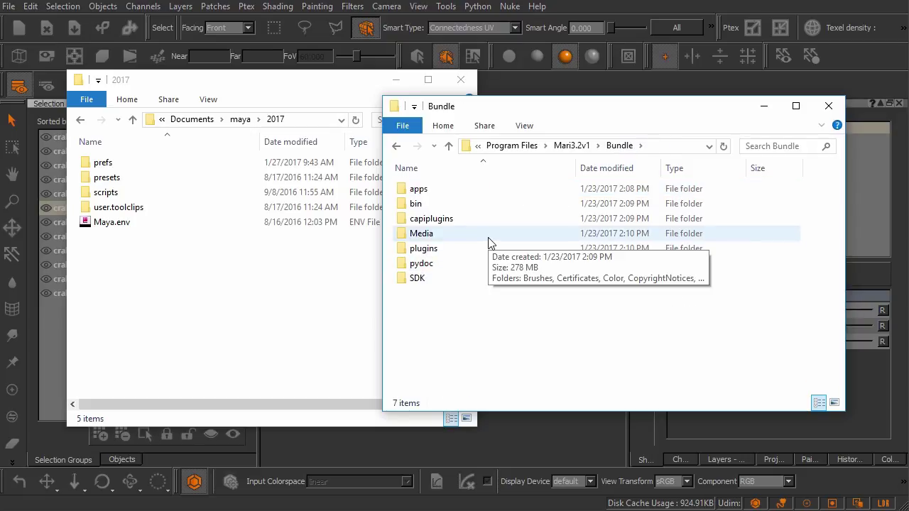
double_click(460, 236)
scroll(533, 299, "down", 2)
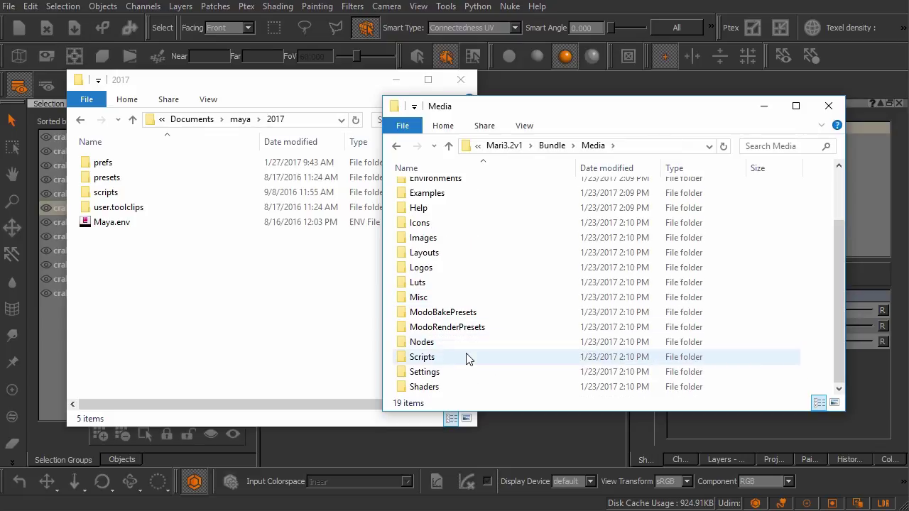
double_click(466, 358)
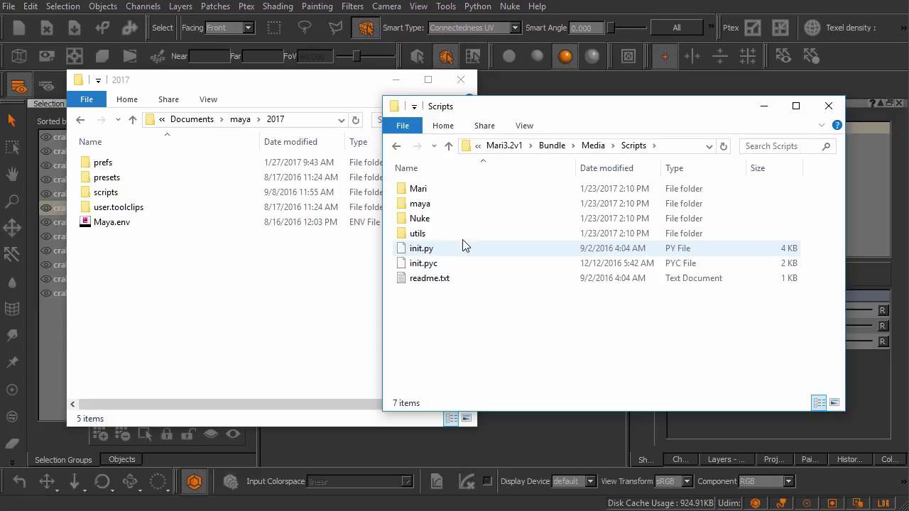
double_click(449, 206)
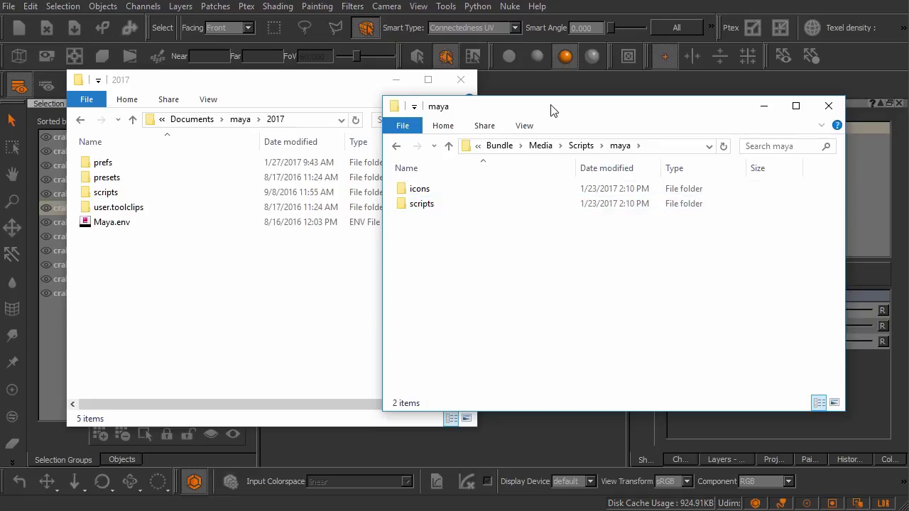
left_click_drag(552, 110, 577, 113)
- Compare the icons folder in Mari's maya scripts directory with the icons folder under Maya 2017 prefs
left_click(366, 99)
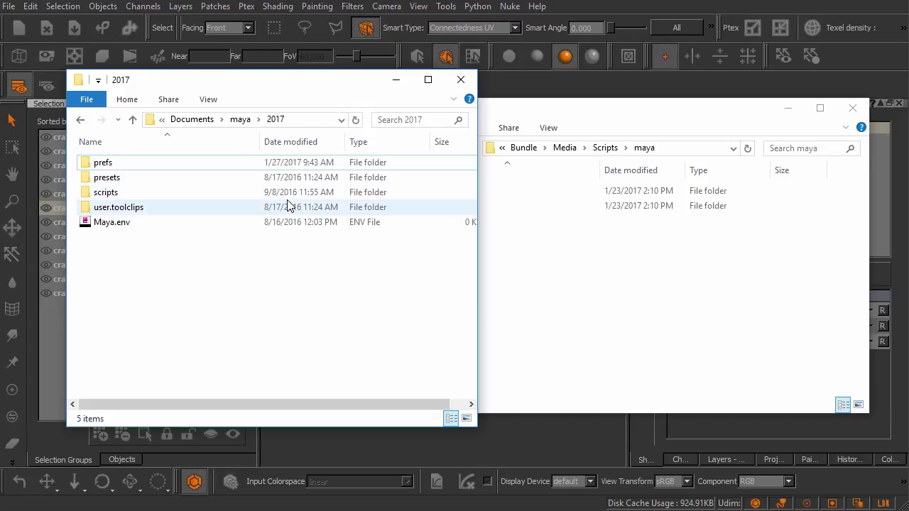
double_click(135, 168)
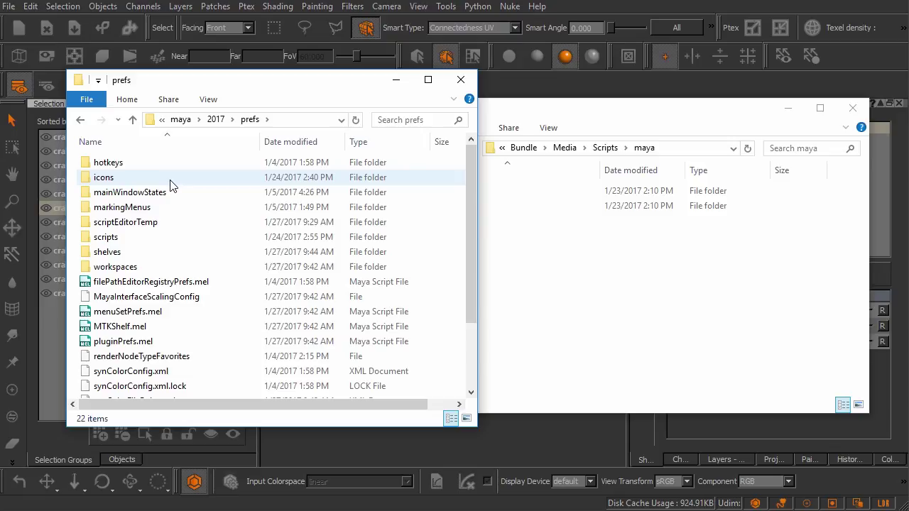
left_click(515, 110)
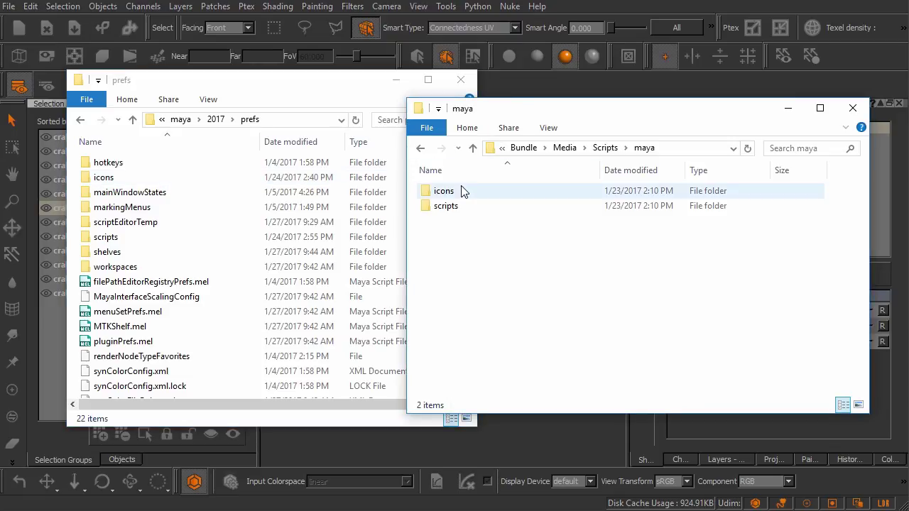
double_click(461, 191)
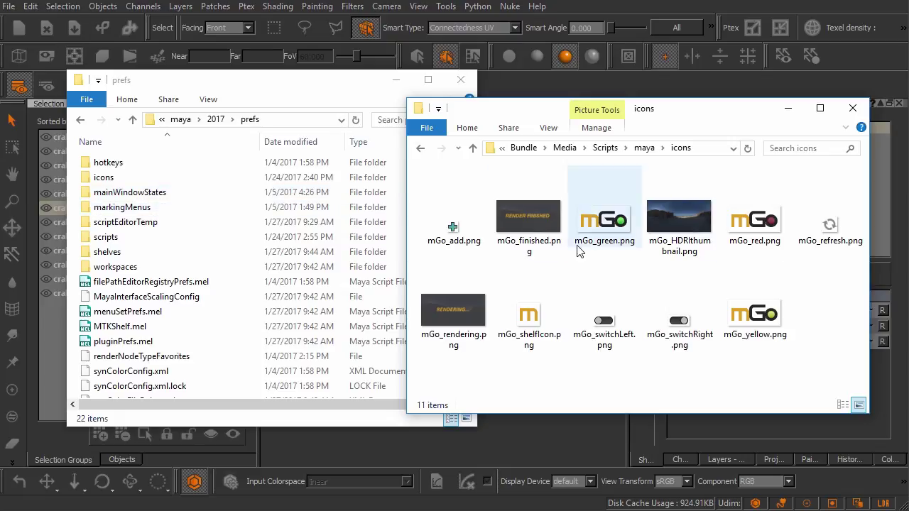
left_click(161, 182)
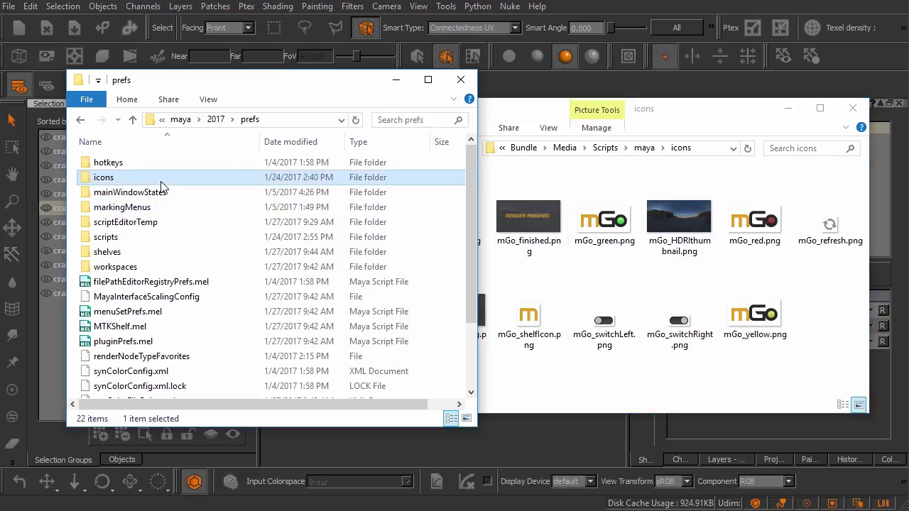
double_click(161, 183)
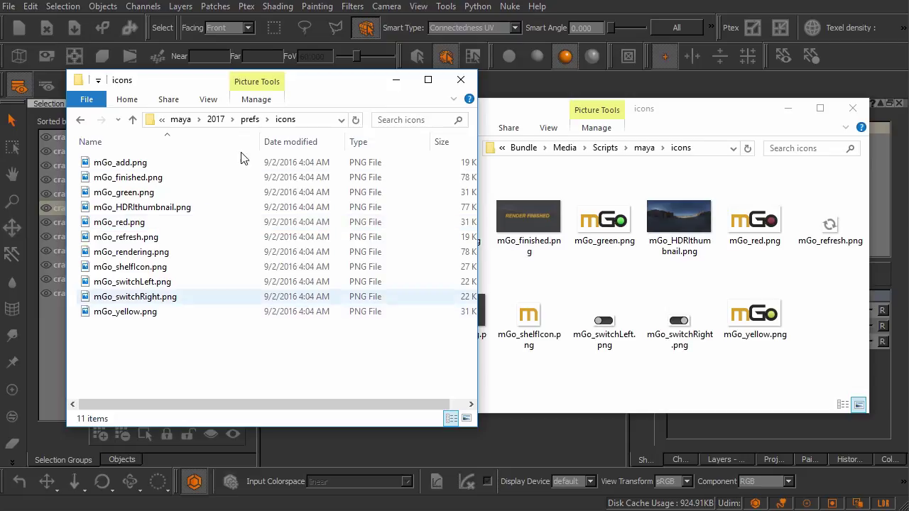
- Compare the scripts folder under Maya 2017 prefs with the one in Mari's maya directory, then close both folder windows
left_click(250, 119)
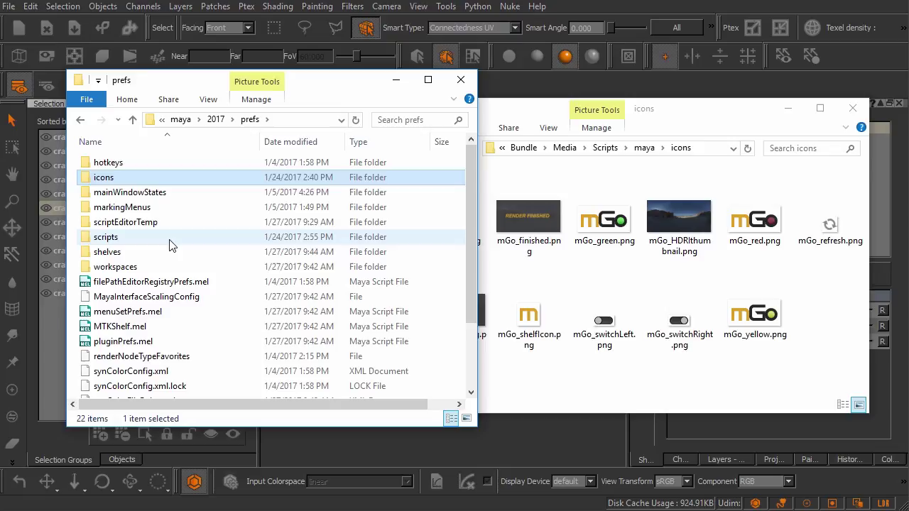
double_click(169, 241)
left_click(644, 154)
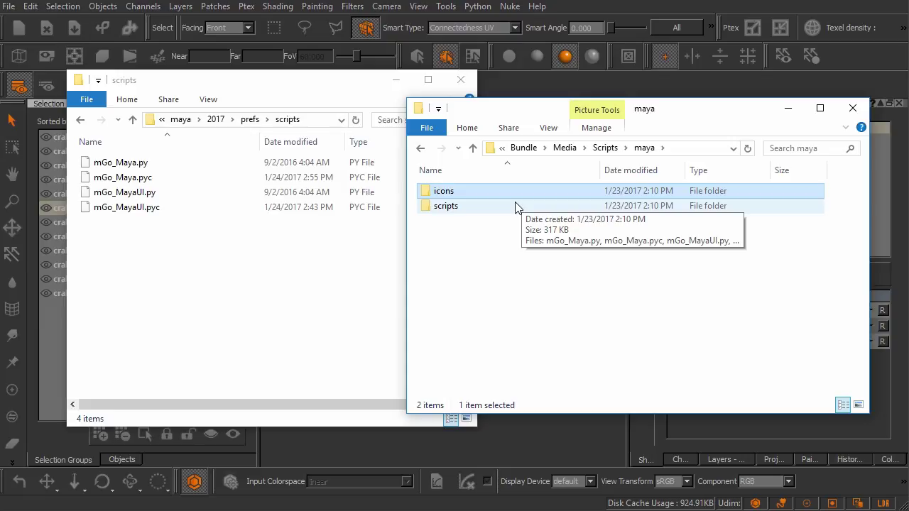
double_click(513, 206)
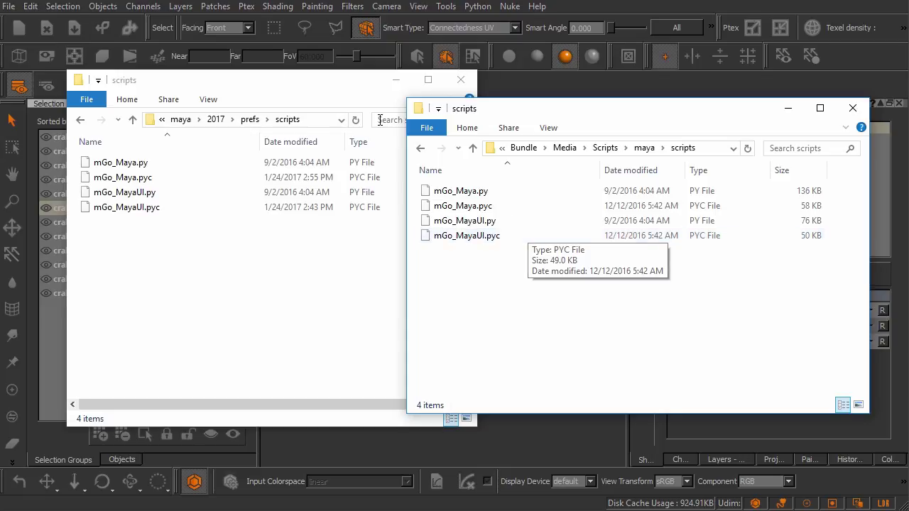
left_click(338, 94)
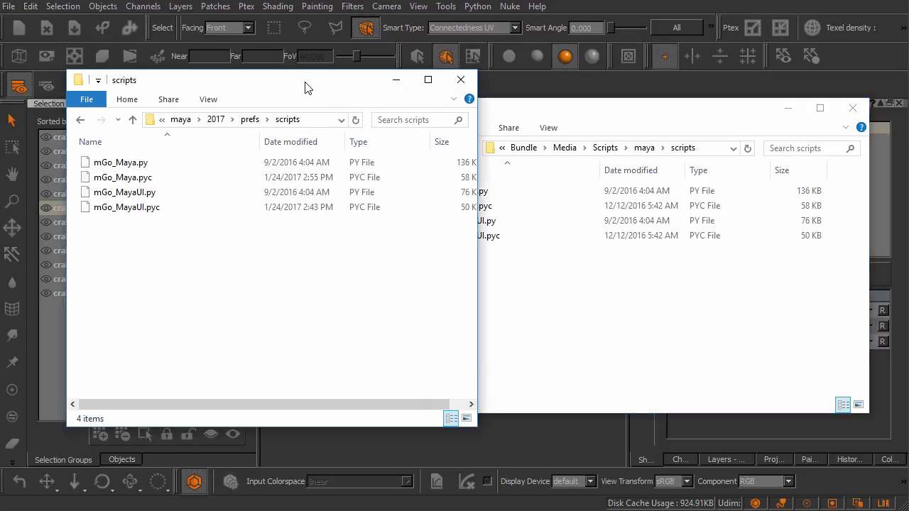
key("alt+F4")
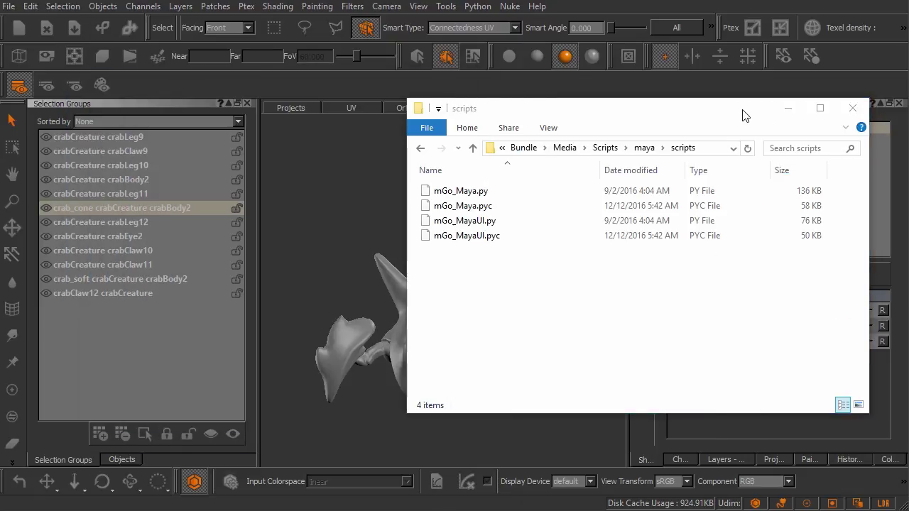
key("alt+F4")
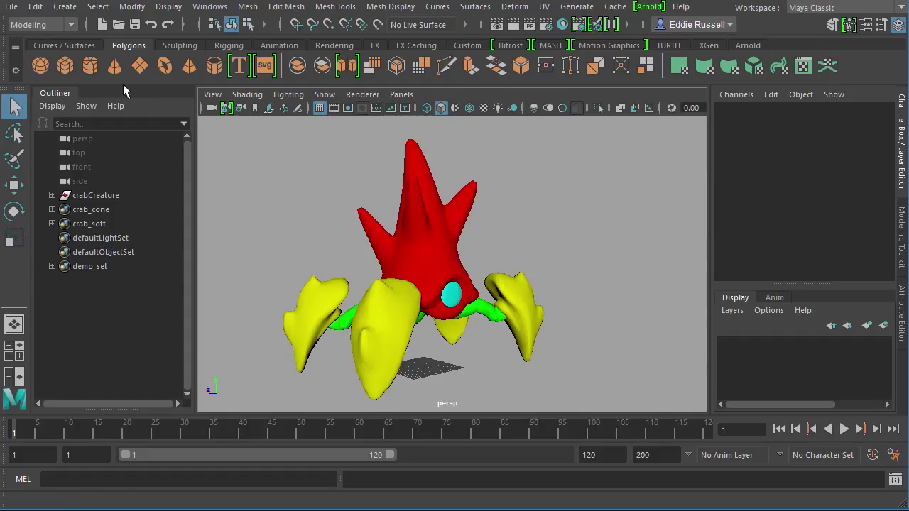
- In Maya, create a new shelf named MARI
left_click(16, 72)
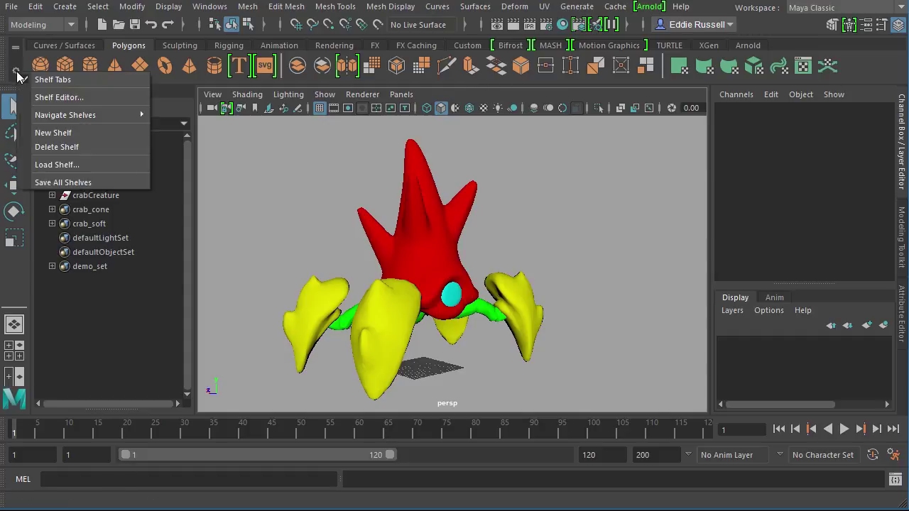
left_click(49, 132)
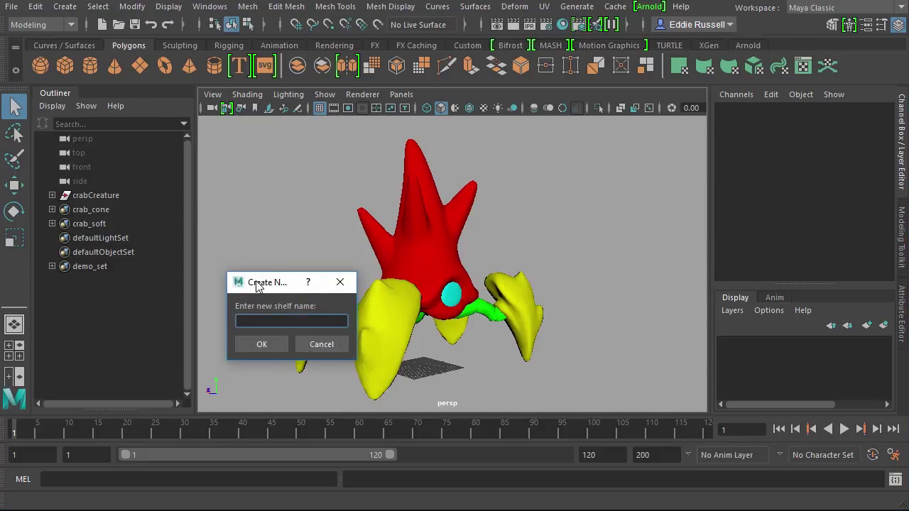
left_click_drag(255, 284, 274, 187)
type("MARI")
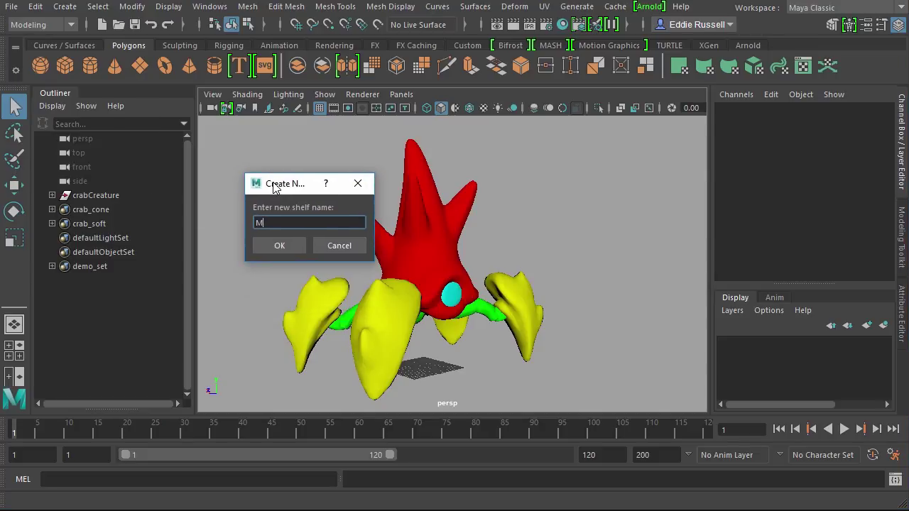
left_click(287, 244)
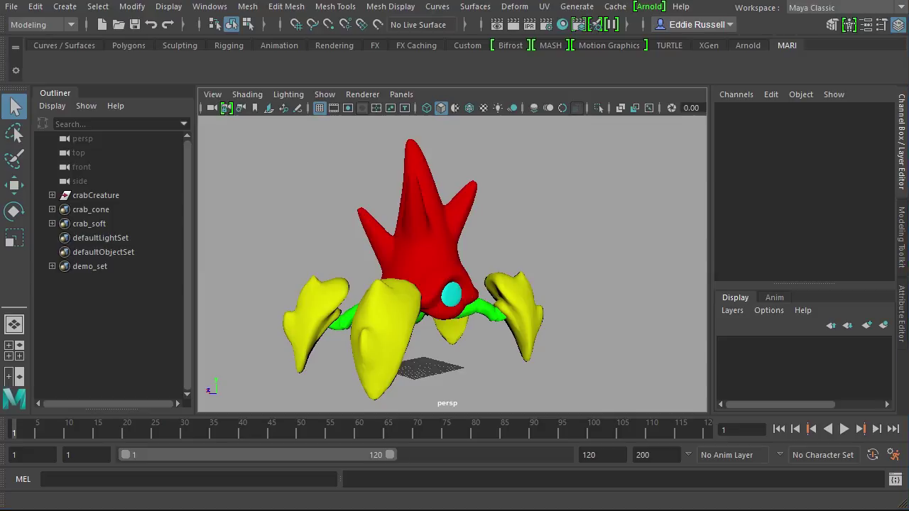
- Switch to mGoManual.pdf and copy the Python command "import mGo_MayaUI; mGo_MayaUI.UI()" from the Maya installation section
left_click_drag(908, 67, 392, 13)
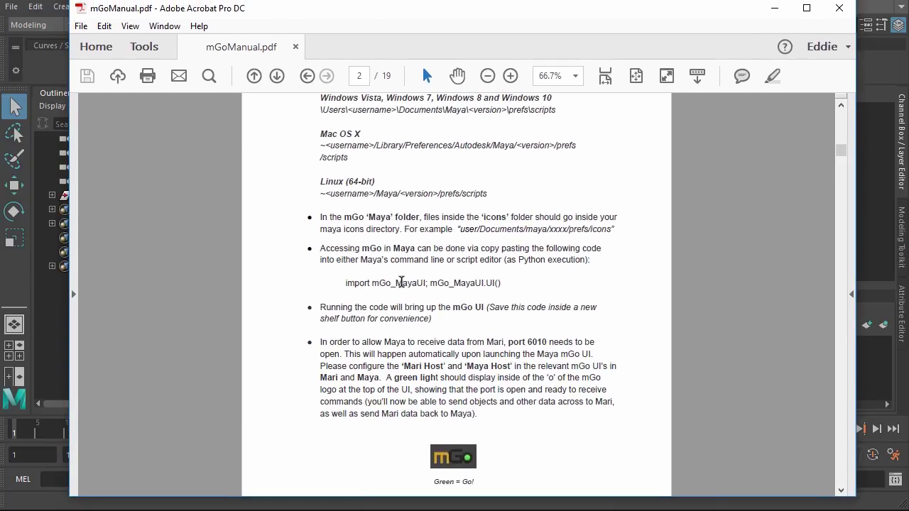
scroll(400, 282, "up", 2)
scroll(403, 287, "down", 1)
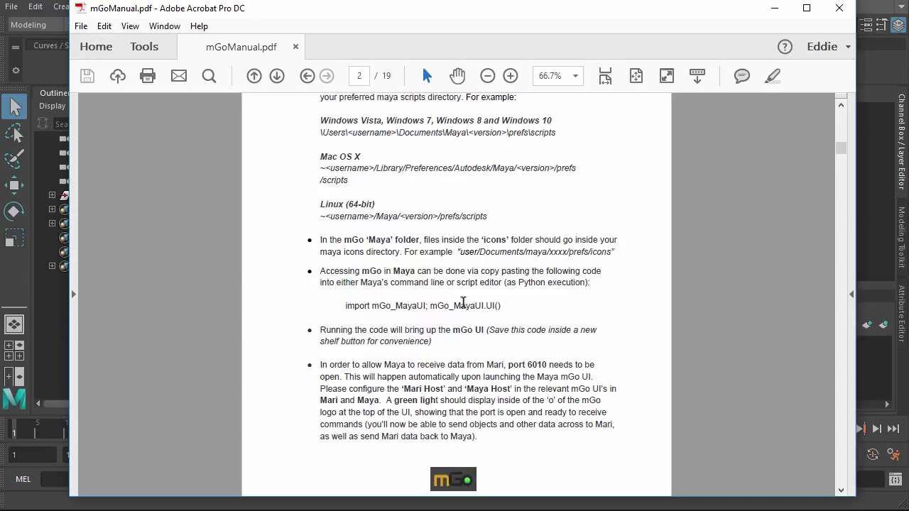
left_click_drag(503, 306, 346, 305)
key("ctrl+c")
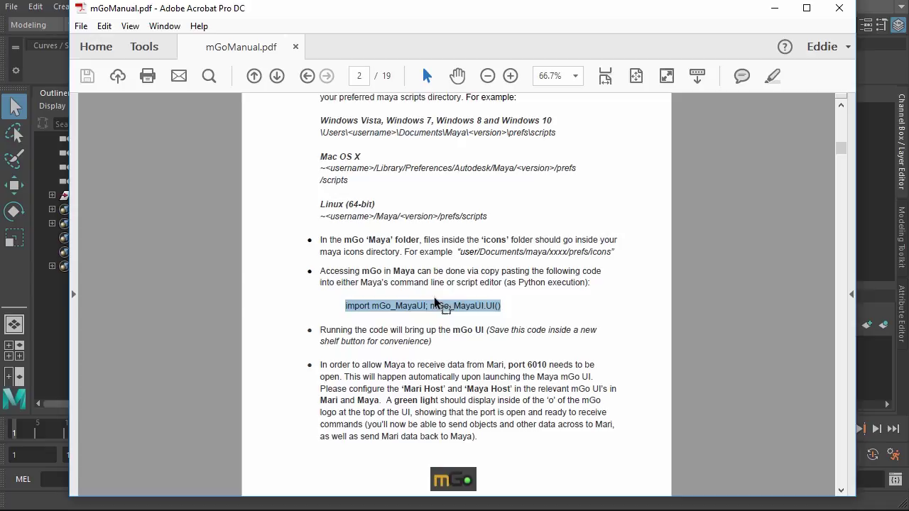
- Switch back to Maya and paste the copied mGo command into the Python section of the Script Editor
left_click(775, 11)
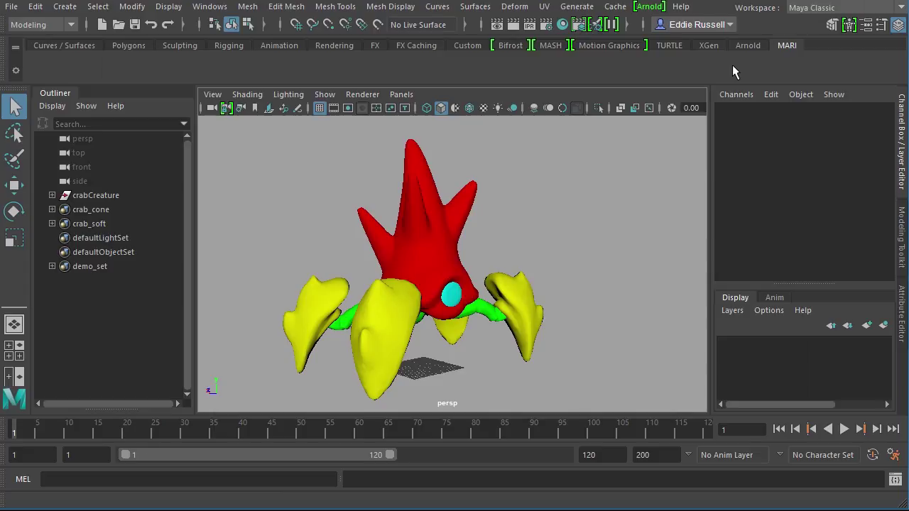
left_click(895, 480)
left_click_drag(43, 100, 366, 62)
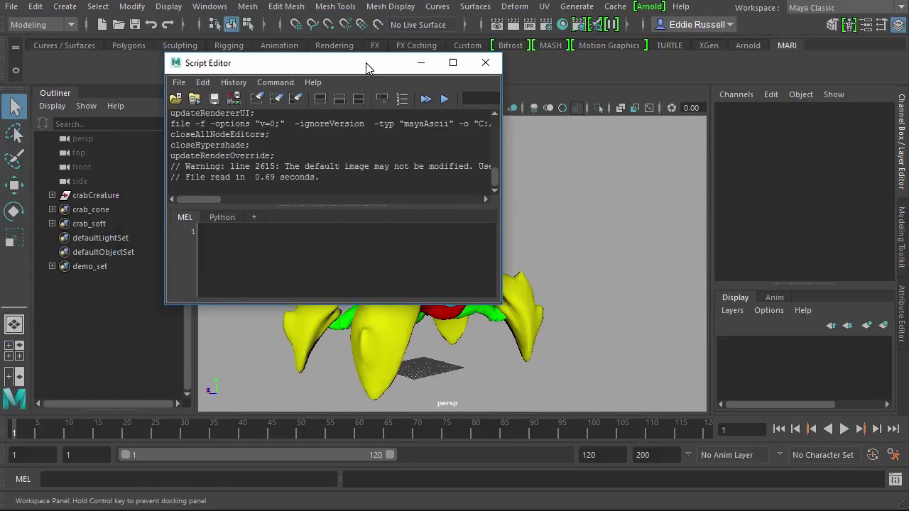
left_click_drag(500, 304, 530, 348)
left_click_drag(364, 63, 450, 87)
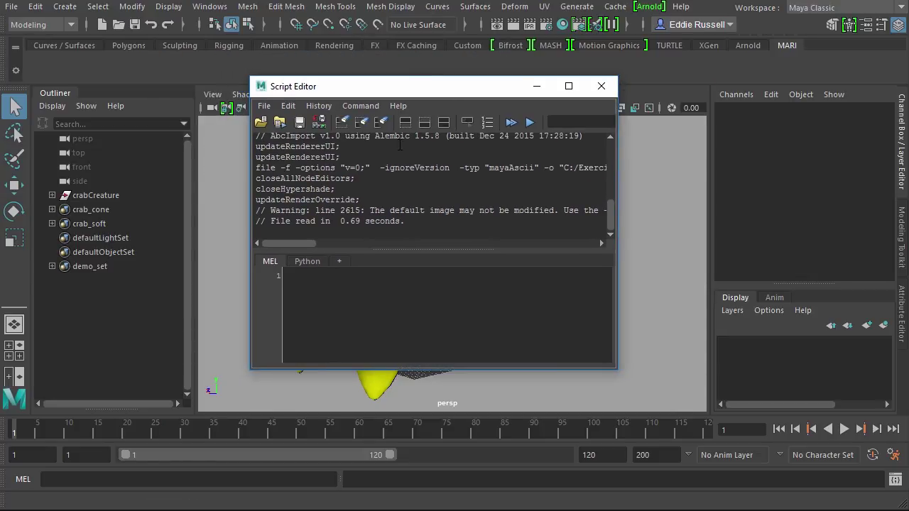
left_click(306, 261)
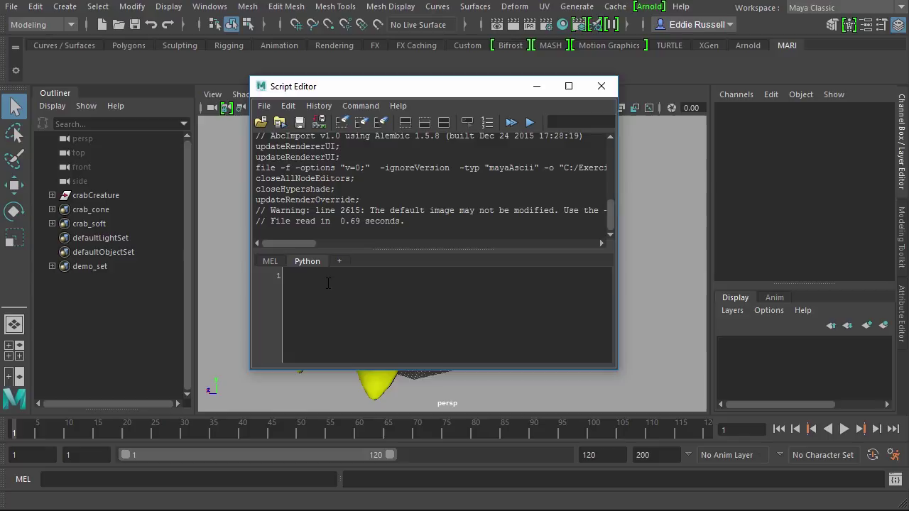
key("ctrl+v")
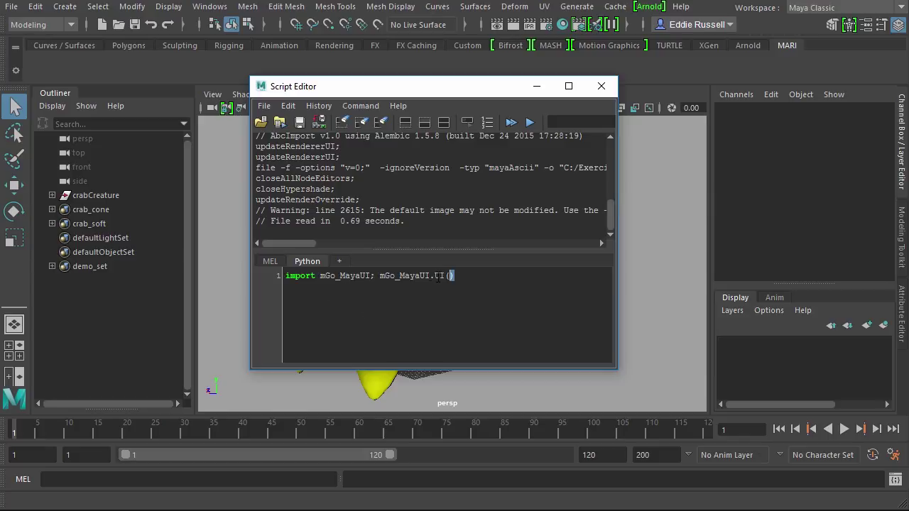
- Add the full "import mGo_MayaUI; mGo_MayaUI.UI()" line to the MARI shelf as a Python button, then close the Script Editor
left_click_drag(452, 276, 282, 278)
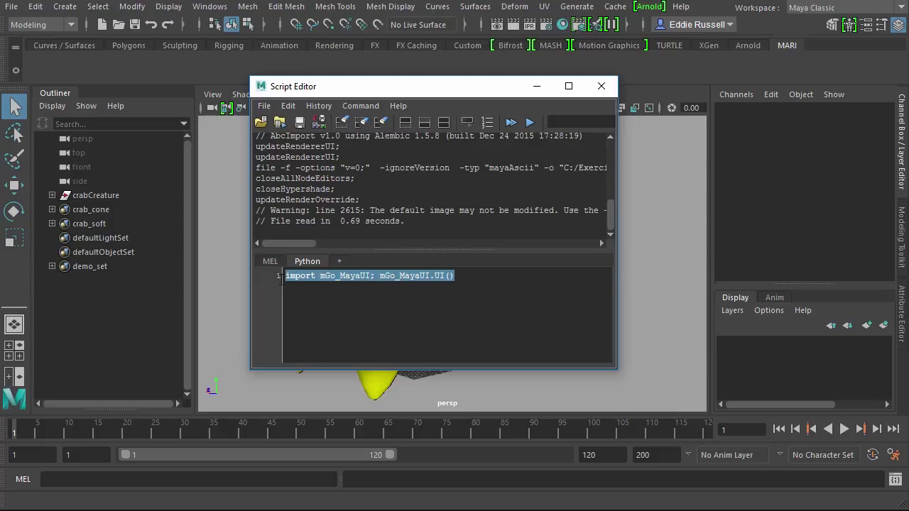
left_click_drag(367, 87, 393, 115)
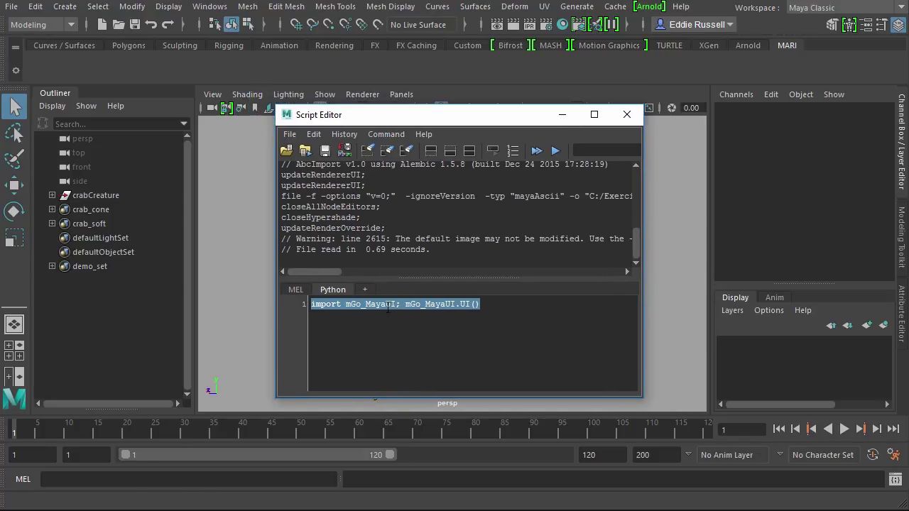
middle_click_drag(193, 149, 91, 64)
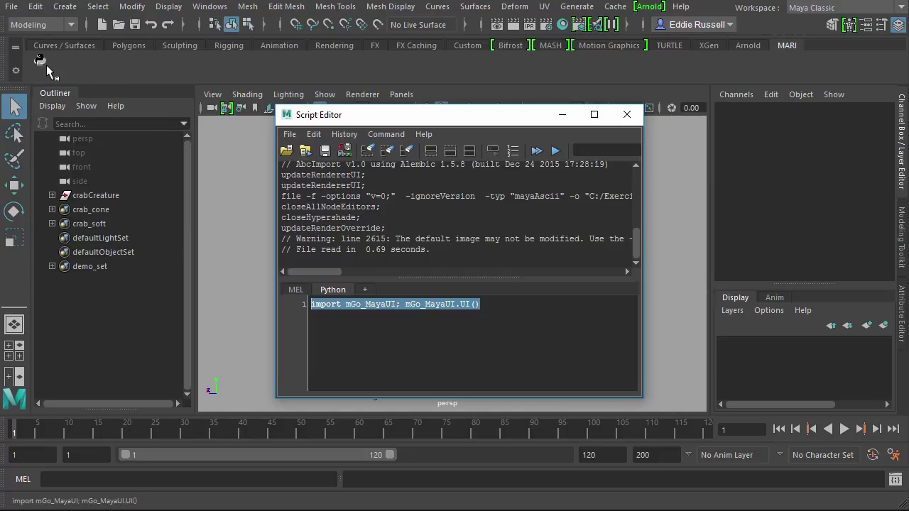
left_click_drag(370, 114, 349, 68)
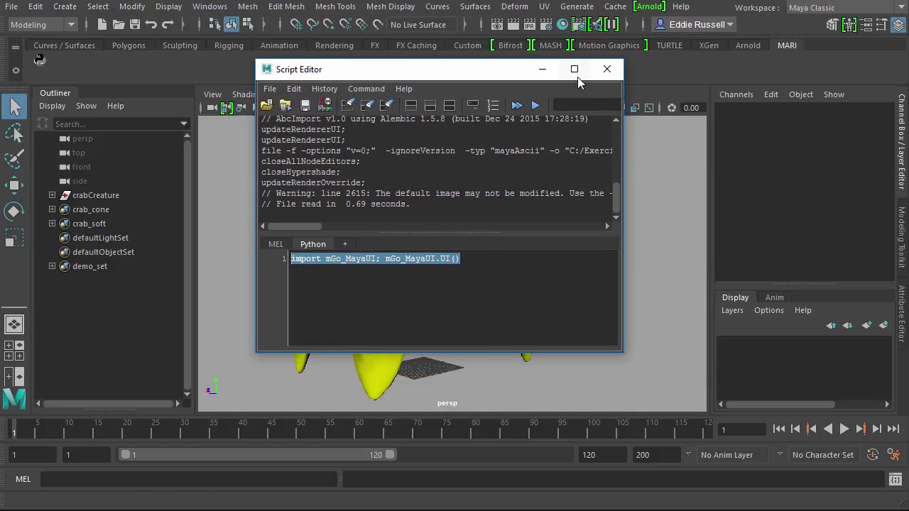
left_click(607, 69)
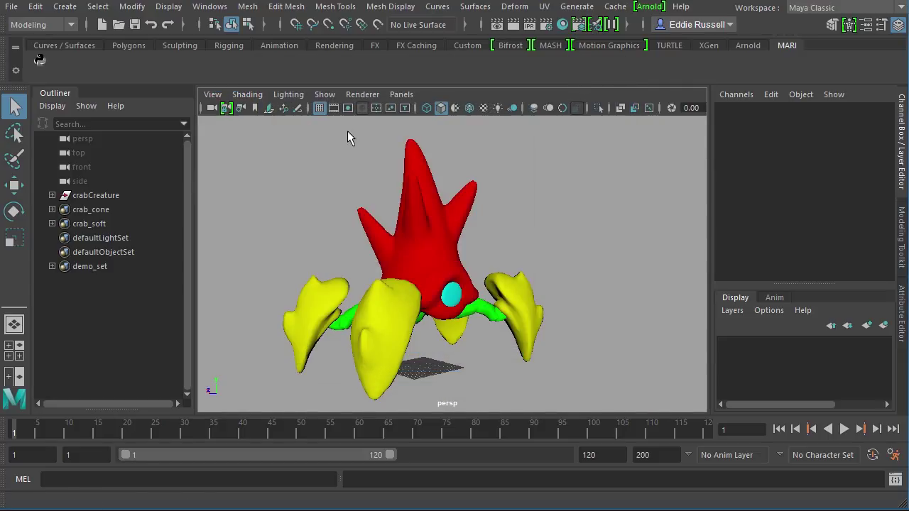
- Open the new MARI shelf button in the Shelf Editor and show its icon and label settings
right_click(41, 68)
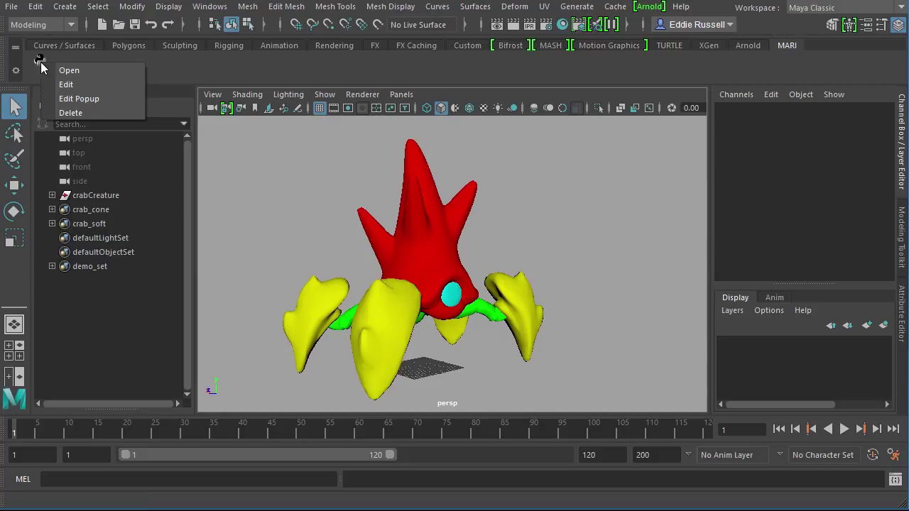
left_click(68, 85)
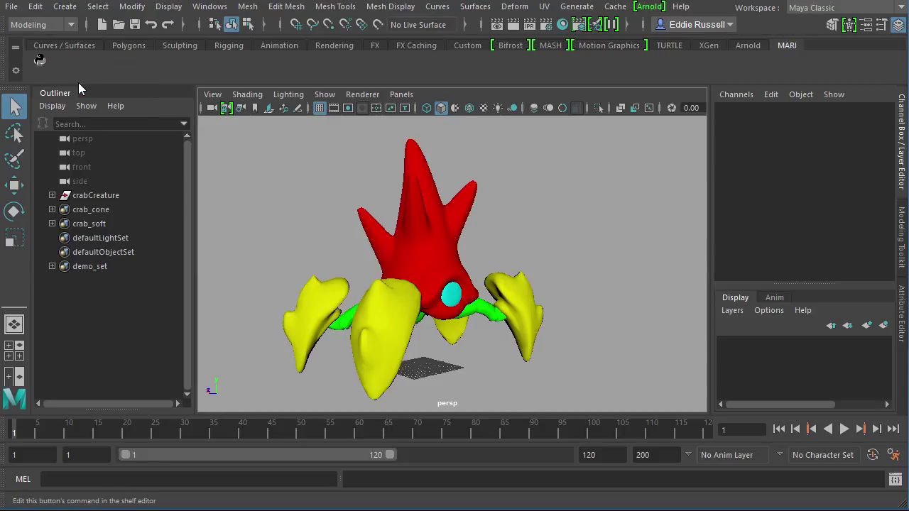
left_click_drag(248, 84, 373, 73)
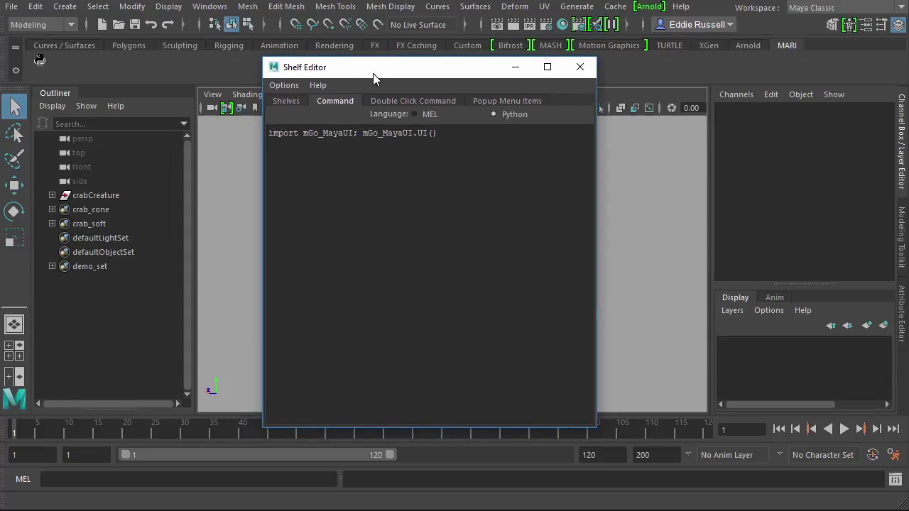
left_click(287, 102)
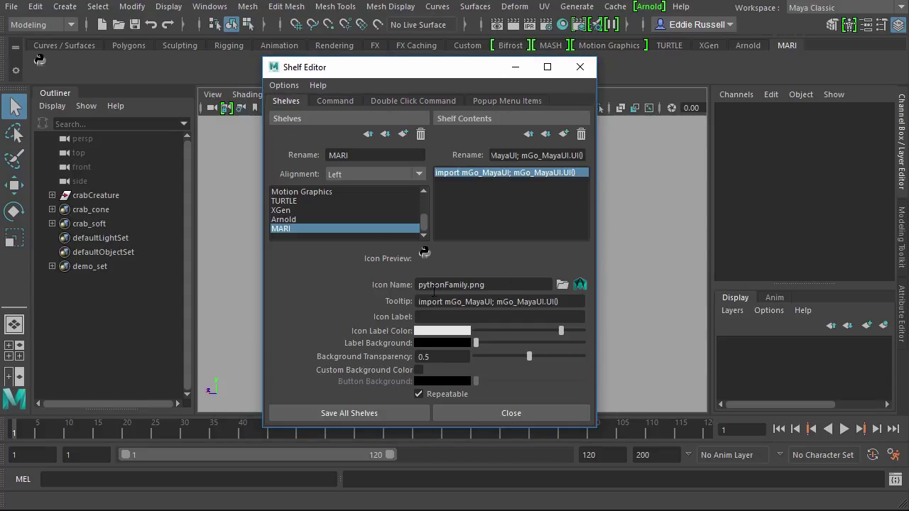
- Set the button's icon to mGo_shelfIcon.png from the Maya 2017 prefs icons folder and close the Shelf Editor
left_click(559, 287)
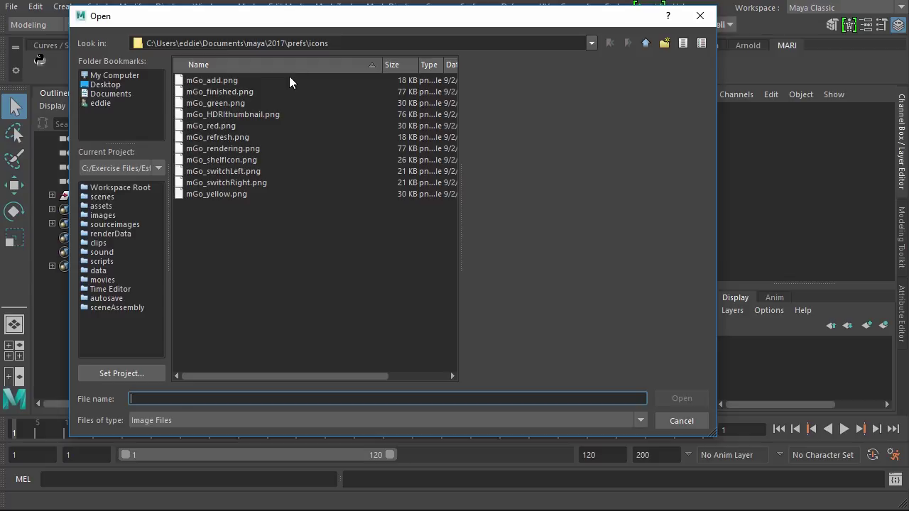
left_click(289, 77)
left_click(289, 93)
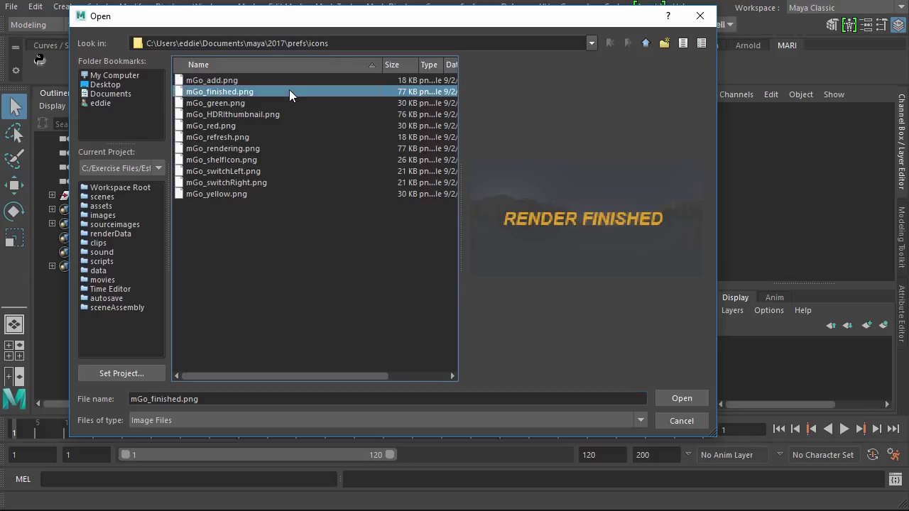
key("Down")
key("Down")
key("Down")
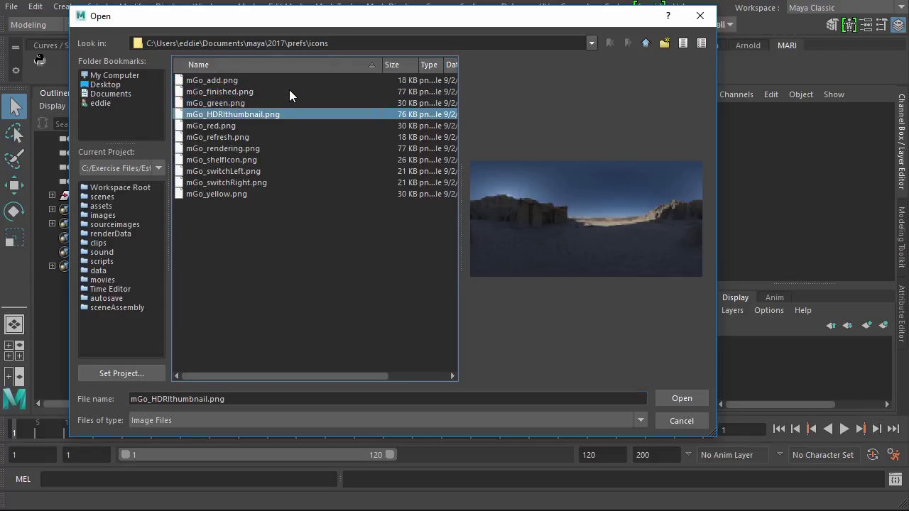
key("Down")
key("Down")
key("Down")
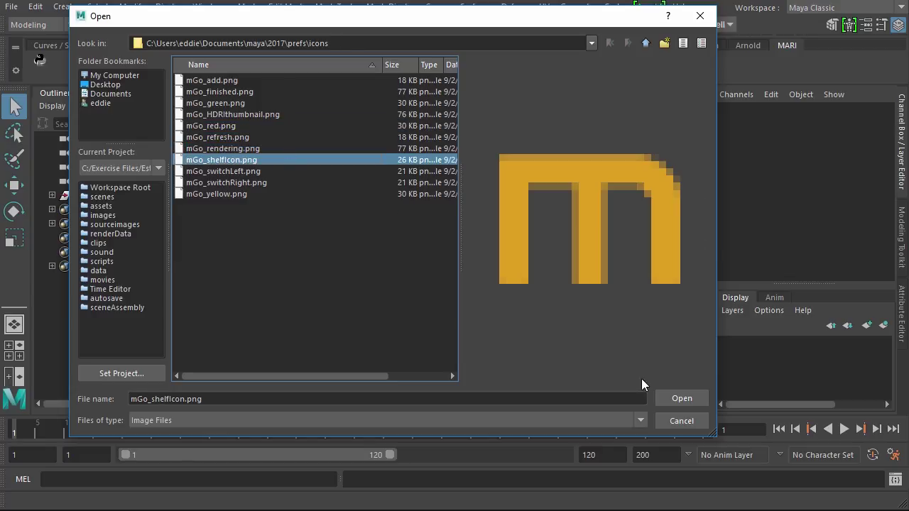
left_click(674, 395)
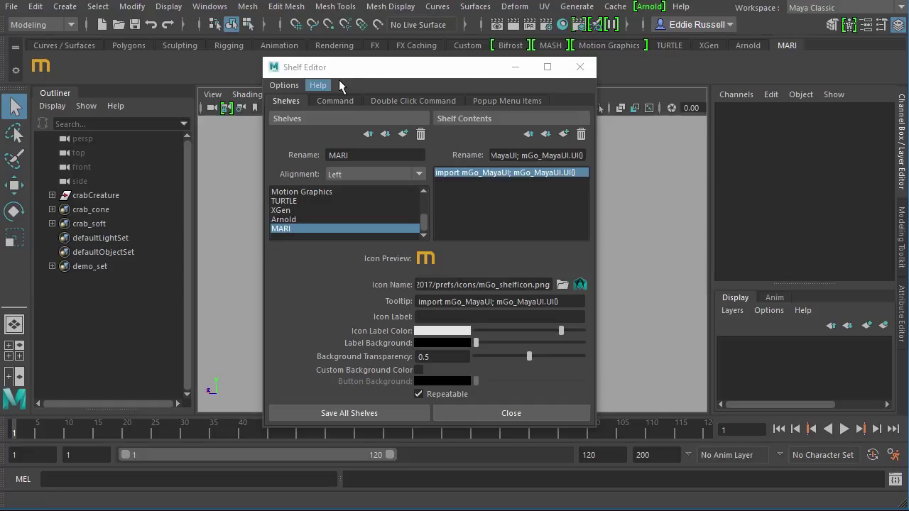
left_click_drag(358, 70, 371, 70)
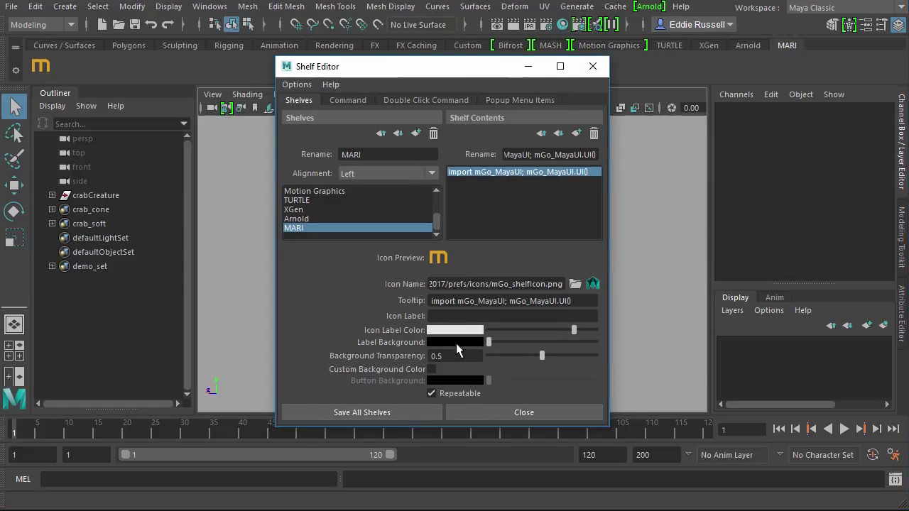
left_click(488, 412)
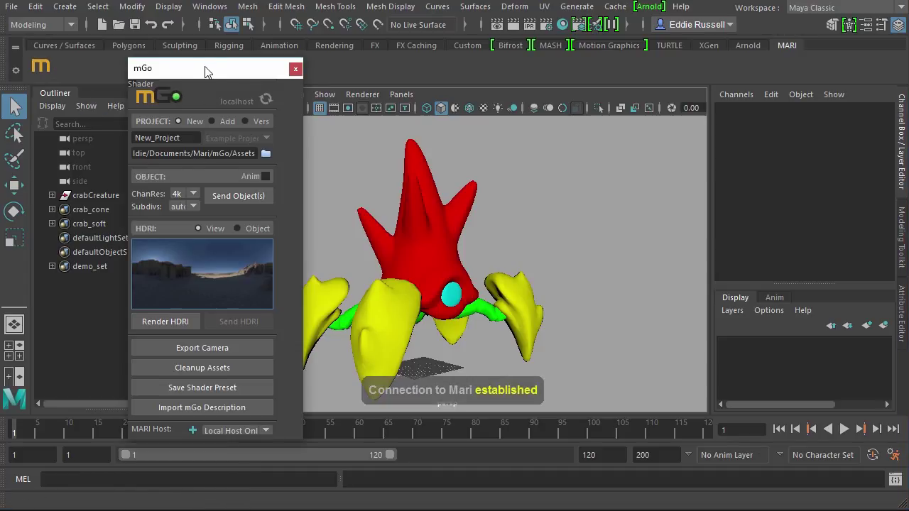
- Launch mGo from its MARI shelf button and reposition the mGo window over the viewport
left_click_drag(207, 74, 231, 54)
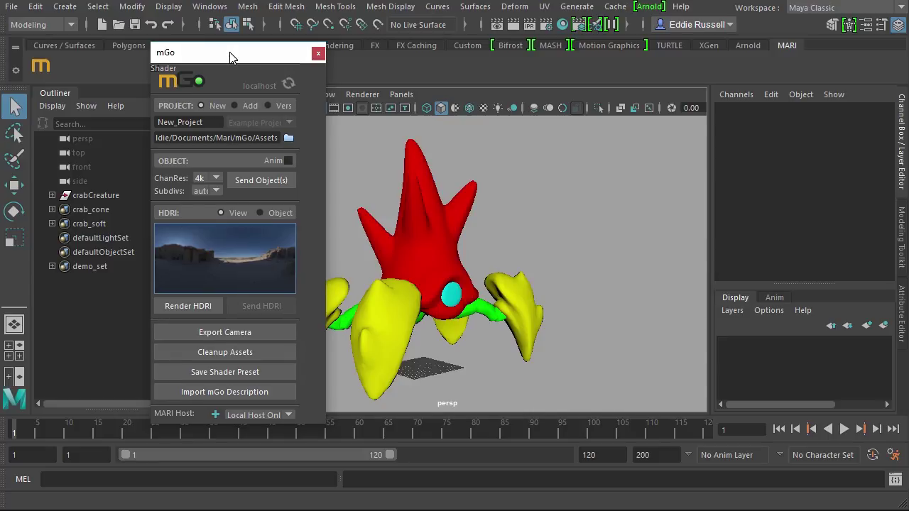